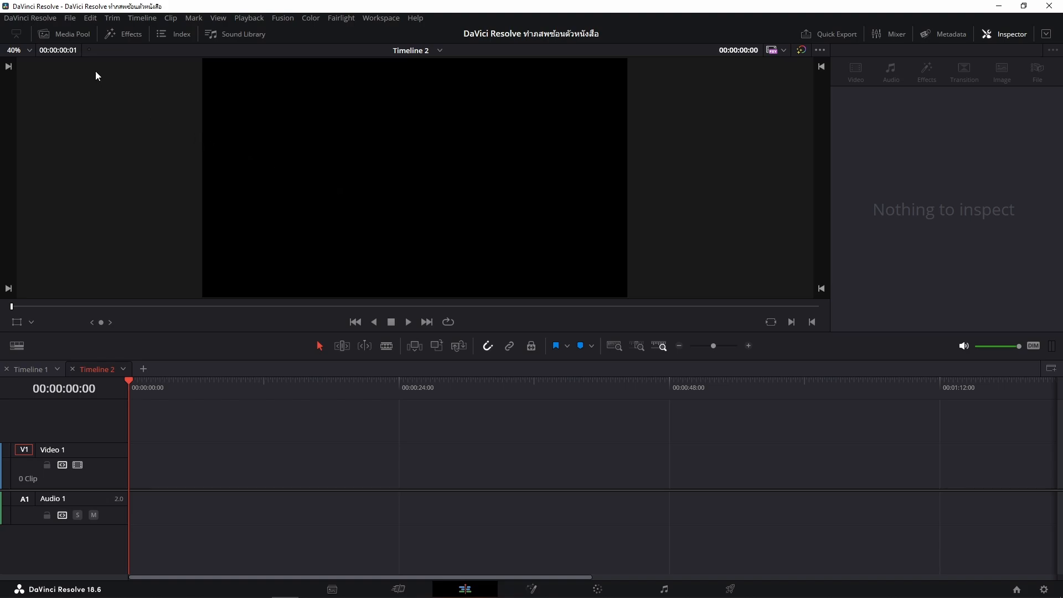
Place Compound Clip 1 (sunset sea) from the Media Pool onto the V1 track.
click(82, 34)
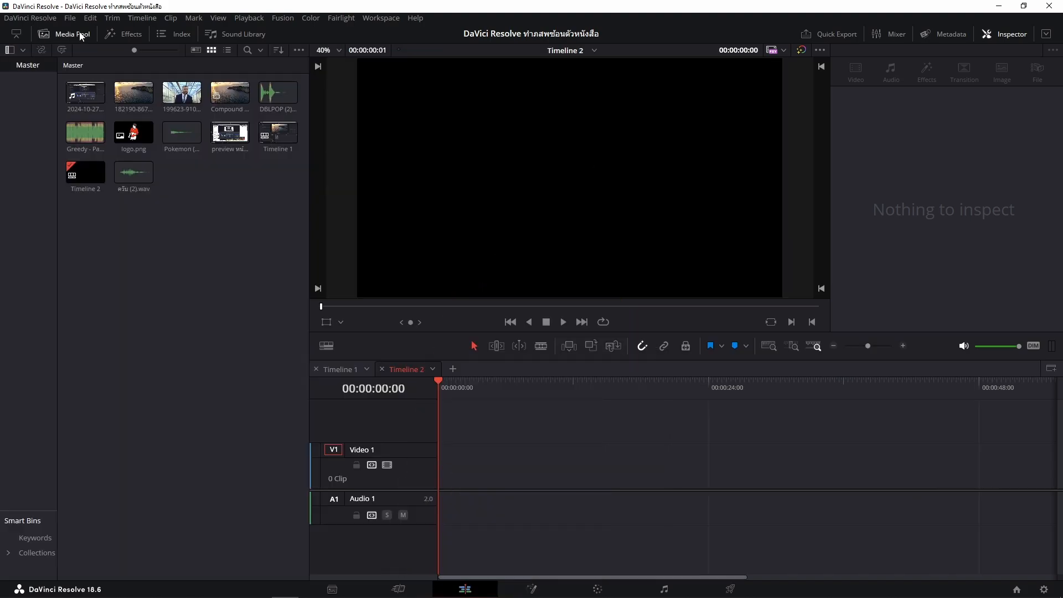
drag(226, 95, 441, 465)
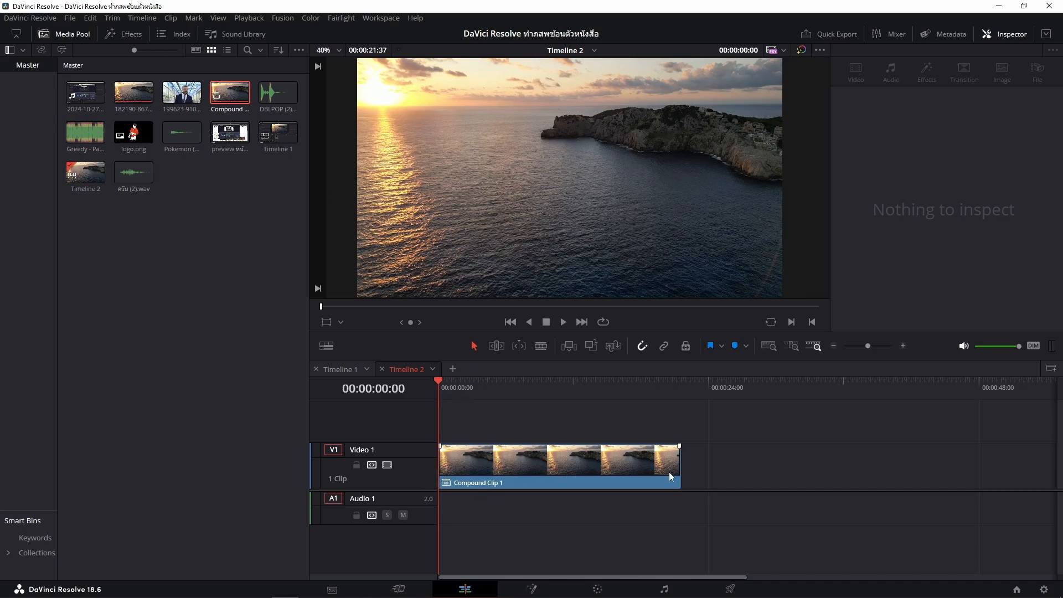
Add the favourite Text+ title on V2 above the sea clip and show its text settings in the Inspector.
click(66, 34)
click(129, 35)
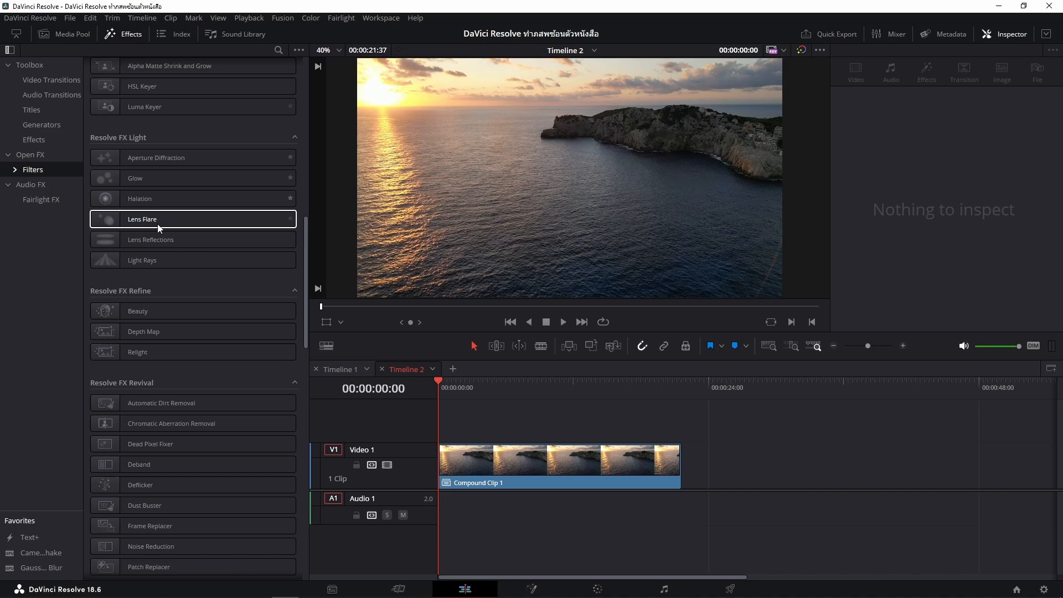
double_click(33, 537)
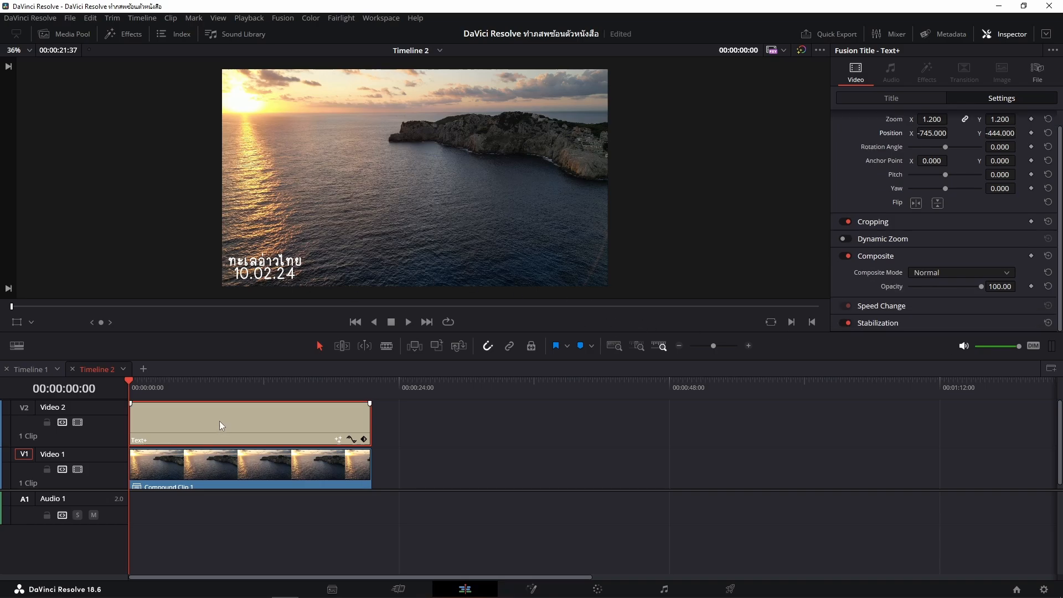
click(240, 423)
click(892, 98)
scroll(924, 207, down, 5)
scroll(925, 249, down, 3)
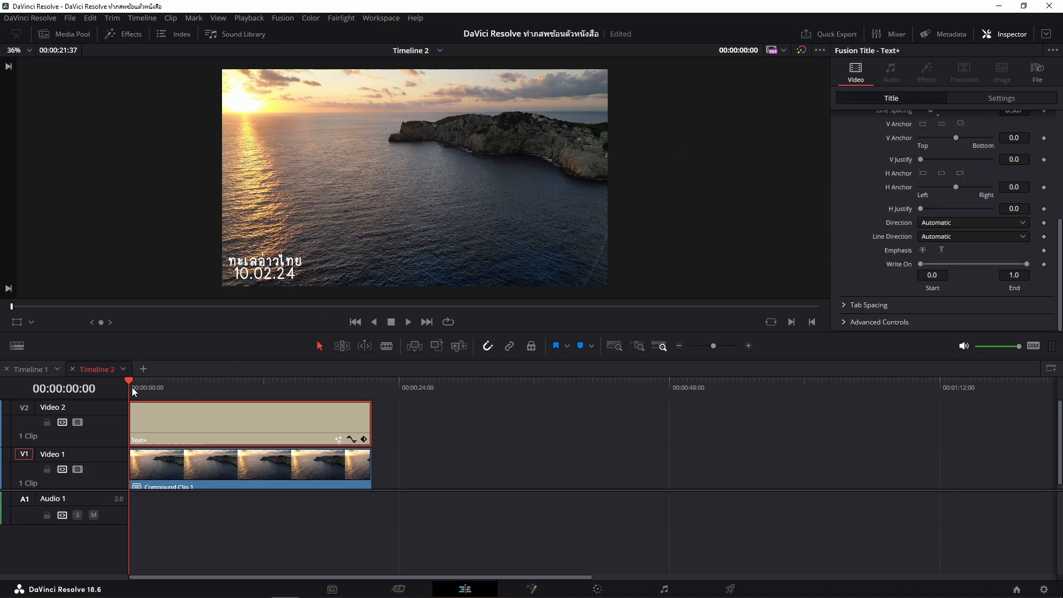
Keyframe the title's Write On End at 0 at the clip start.
mouse_move(129, 383)
mouse_down()
mouse_move(259, 382)
mouse_move(129, 382)
mouse_up()
drag(1025, 264, 920, 263)
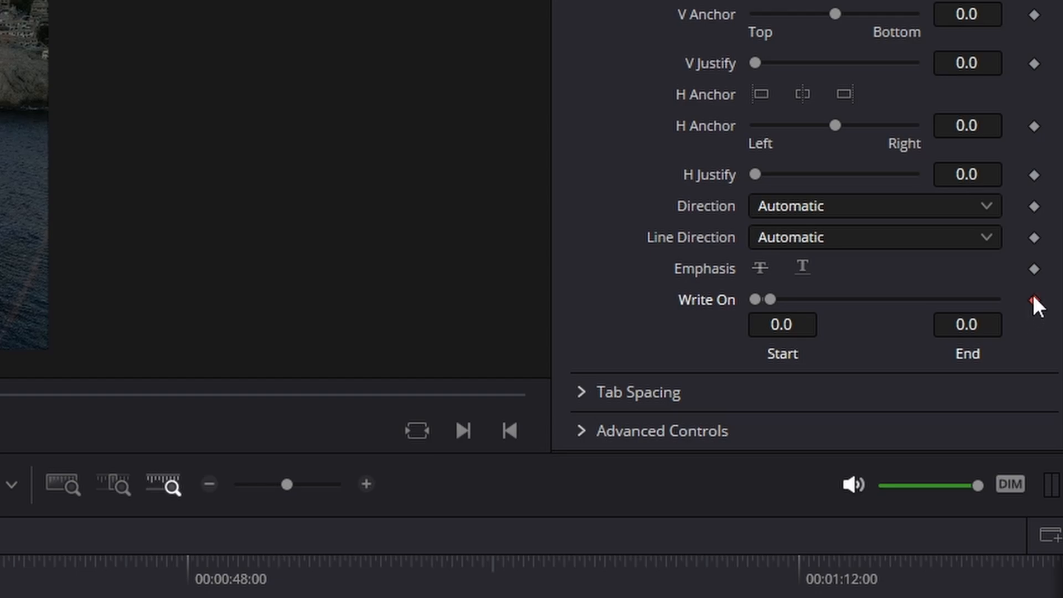
click(1033, 299)
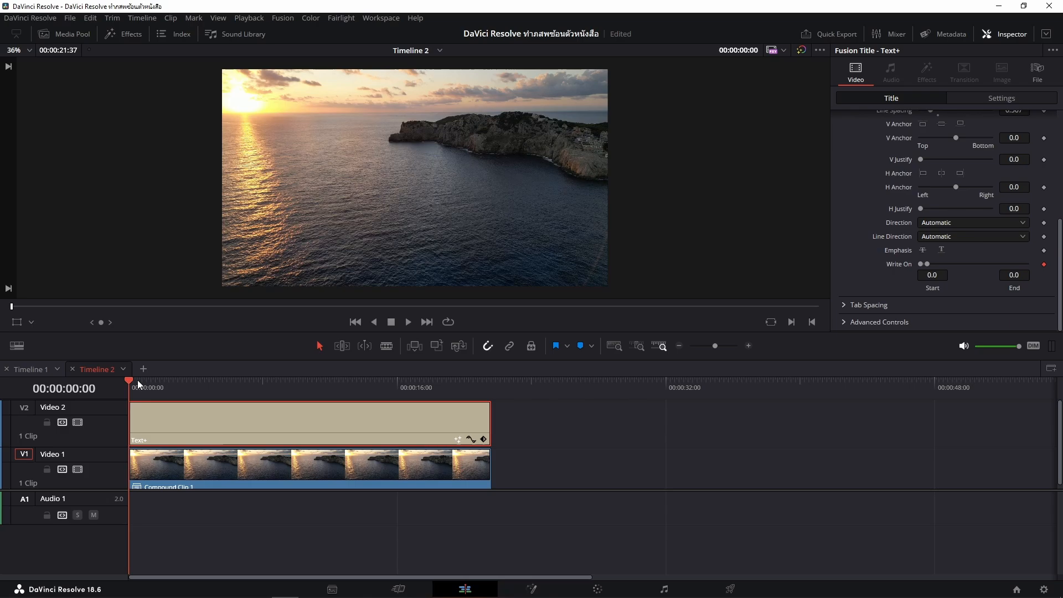
Set Write On End to 1.0 at frame 47 and play back to check the typing effect.
drag(131, 384, 142, 388)
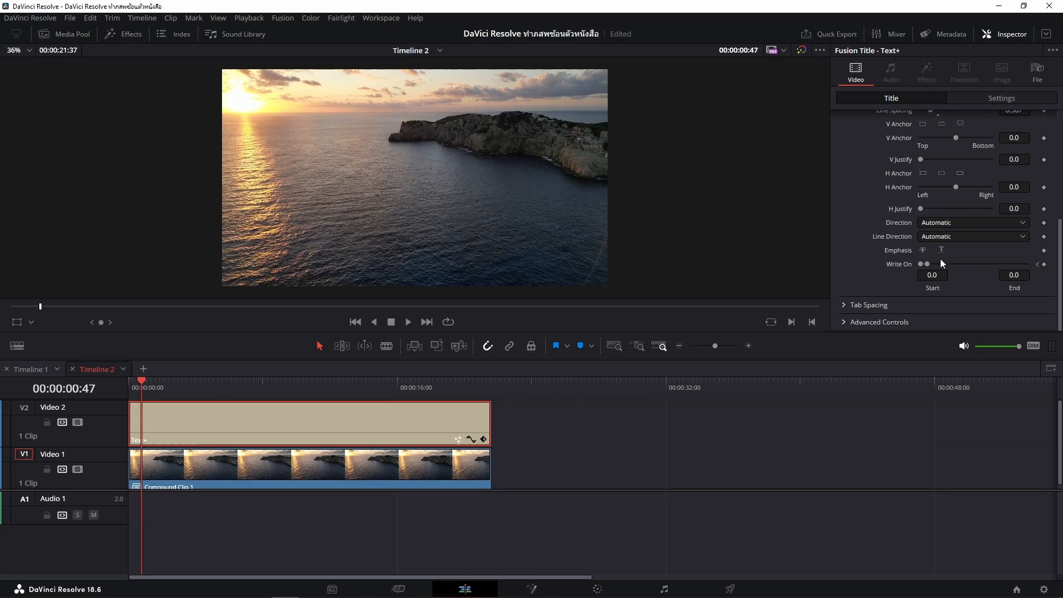
drag(928, 264, 1026, 264)
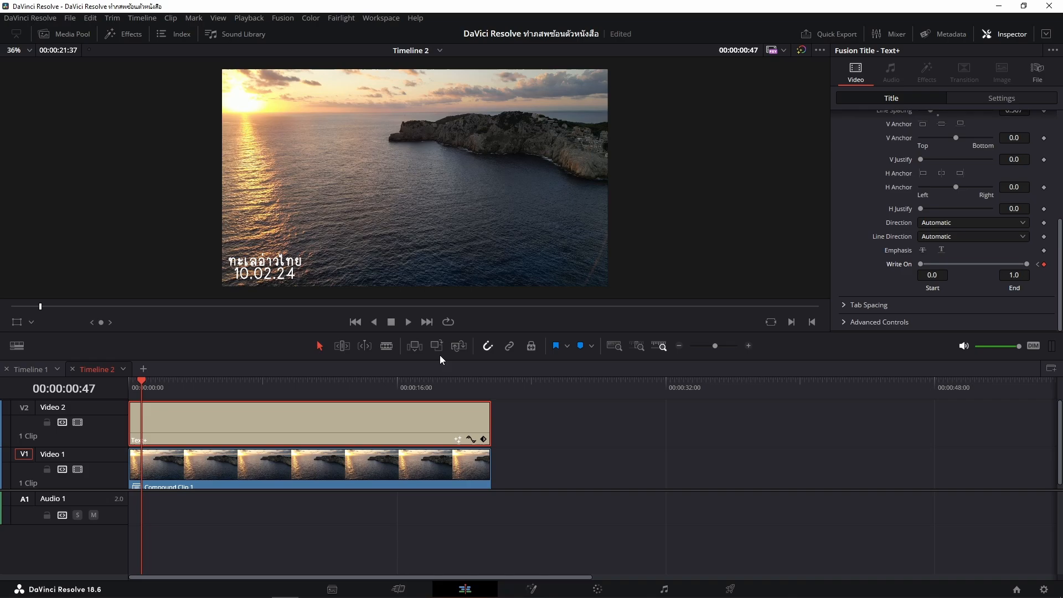
key(space)
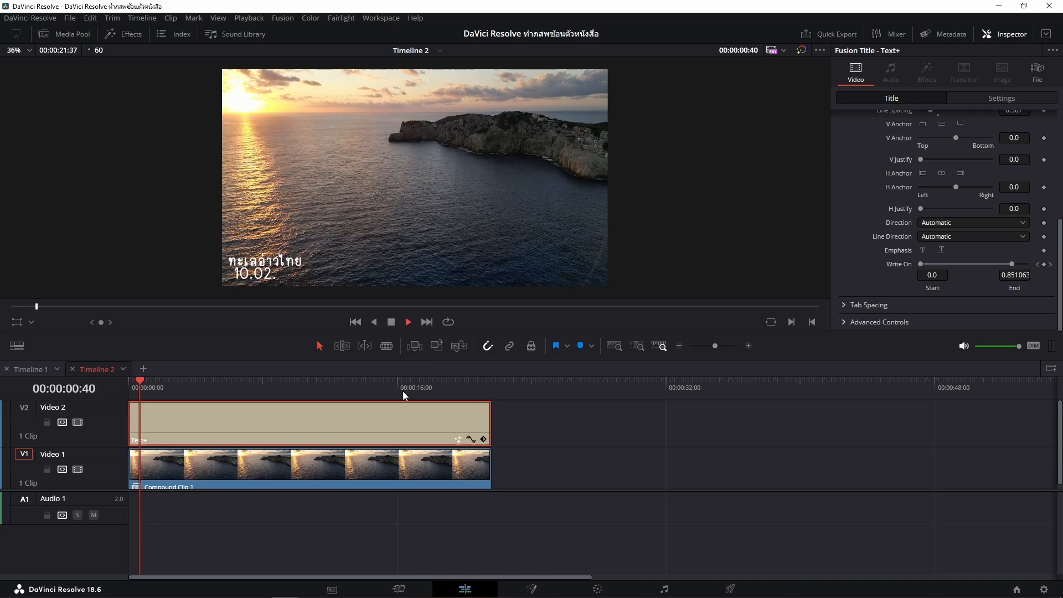
key(space)
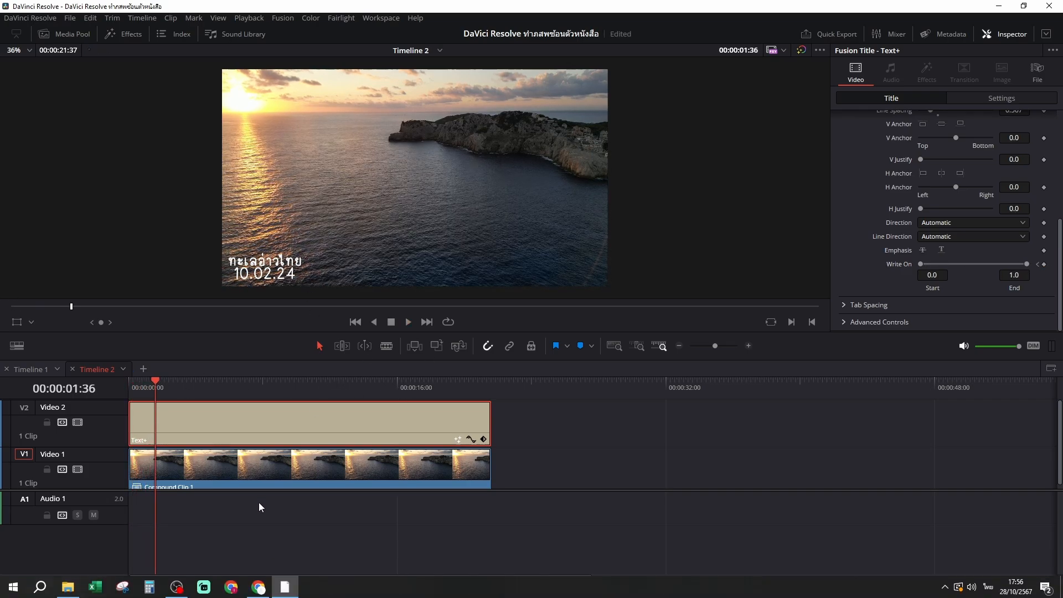
Bring the typing-sound file from Downloads into the timeline and move its audio to the start.
click(67, 587)
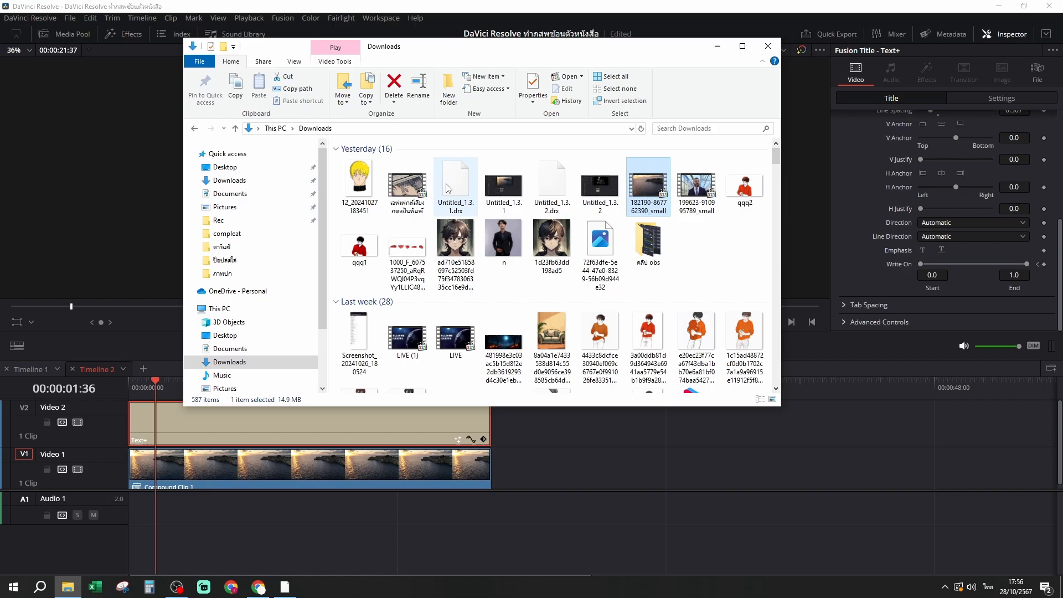
drag(408, 190, 542, 469)
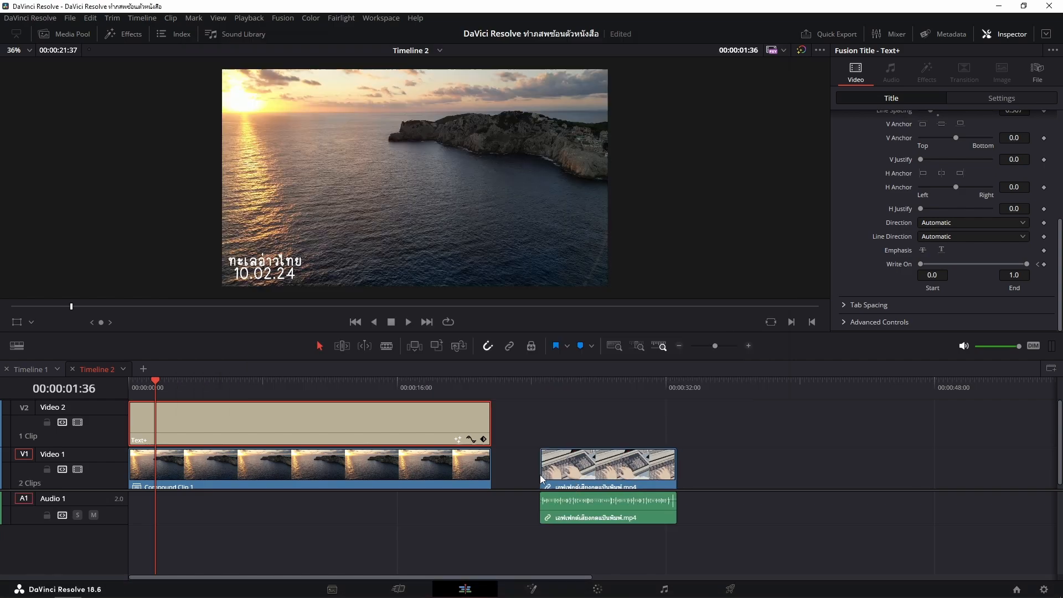
drag(608, 508, 196, 508)
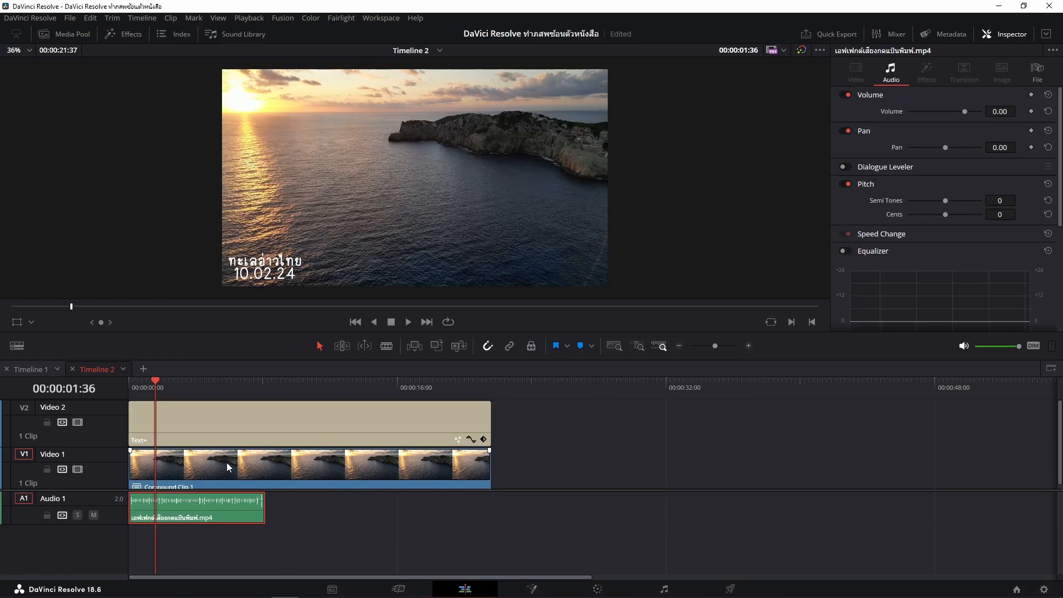
Play from the start, split the typing sound where the title finishes and delete the leftover part.
click(153, 416)
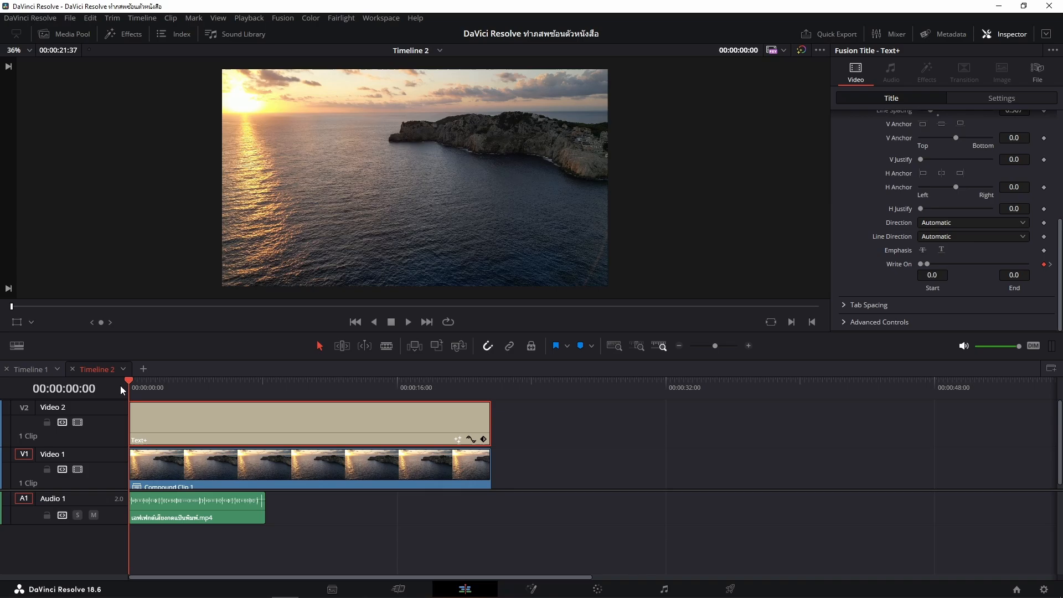
click(120, 385)
key(space)
key(space)
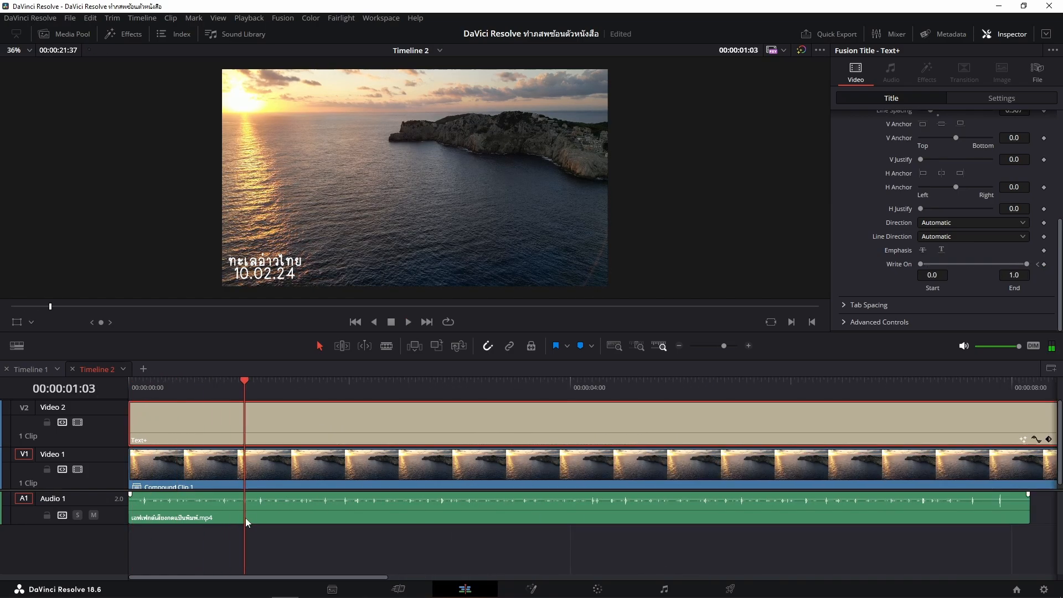
key(ctrl+b)
click(346, 512)
key(BackSpace)
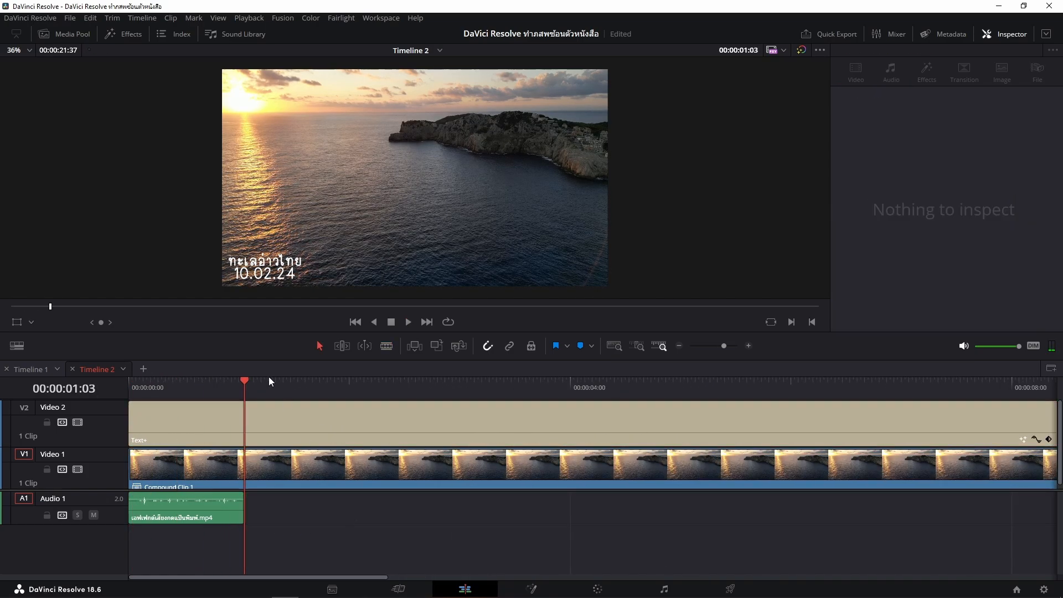
drag(268, 382, 13, 387)
key(space)
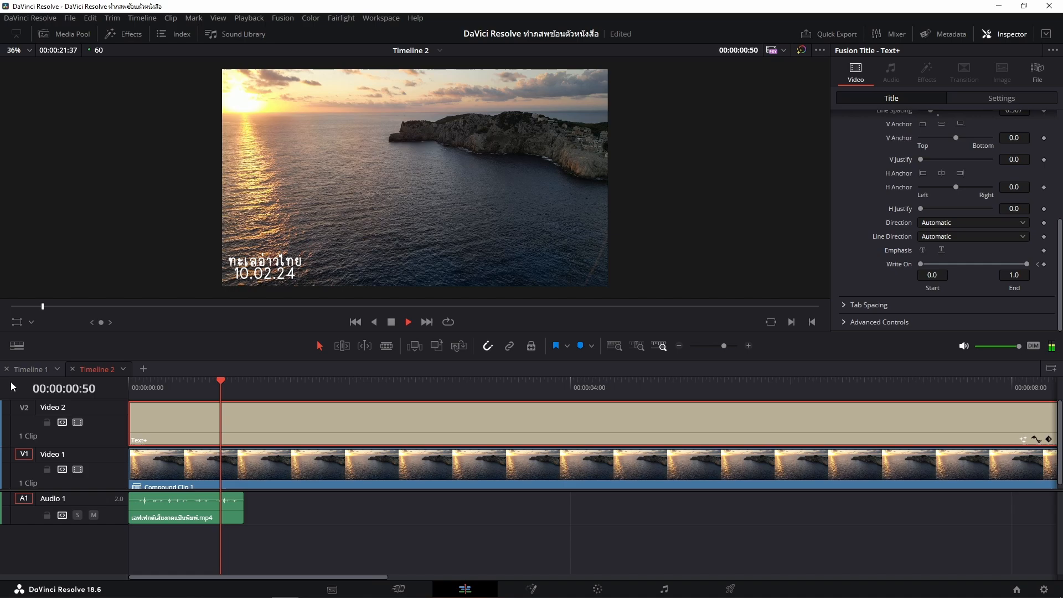
scroll(439, 419, down, 1)
scroll(439, 419, down, 1)
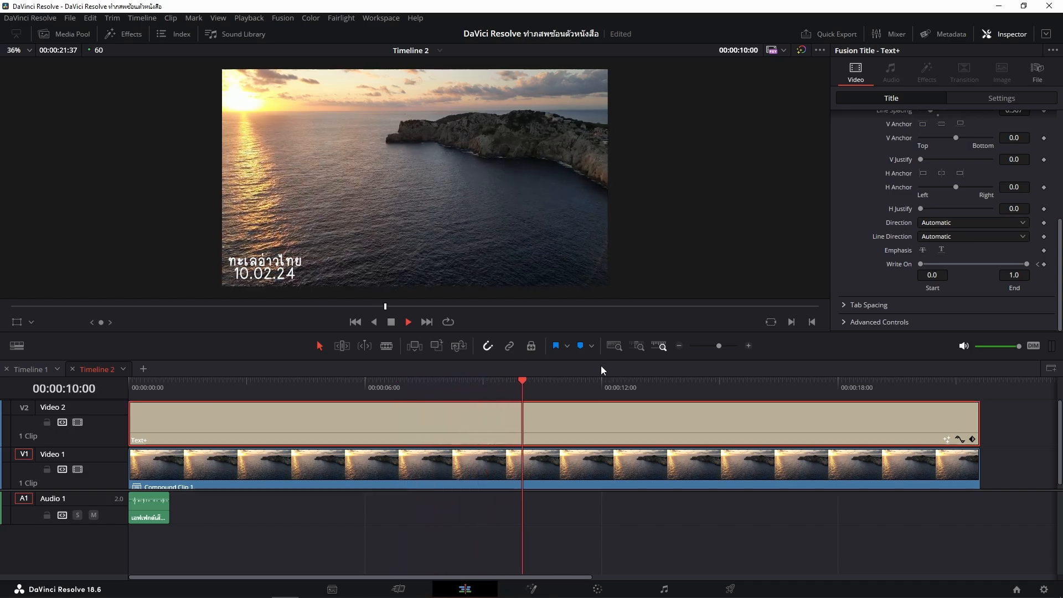
scroll(586, 437, down, 3)
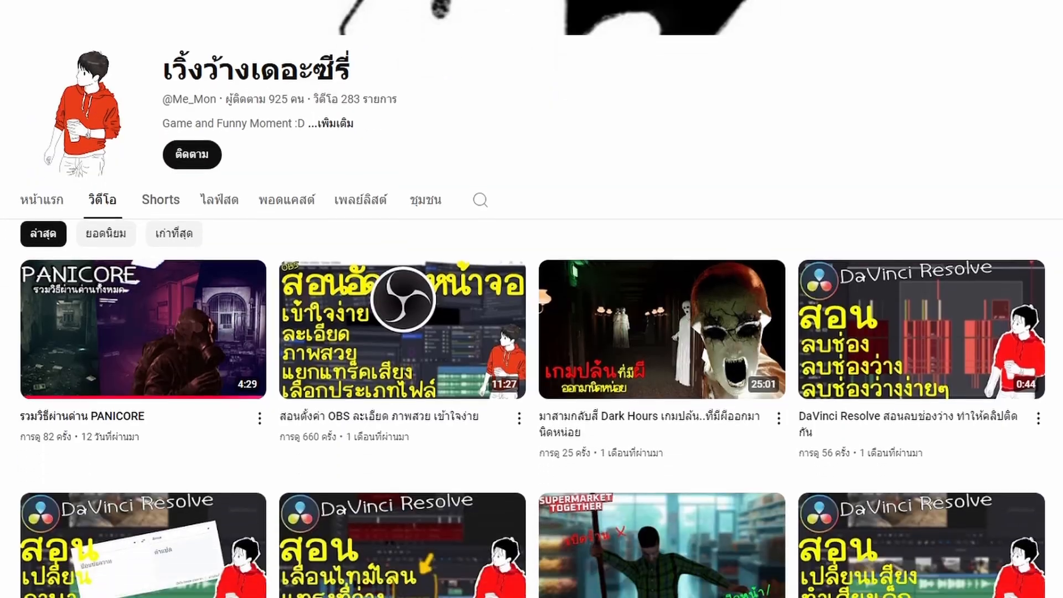
scroll(591, 435, down, 10)
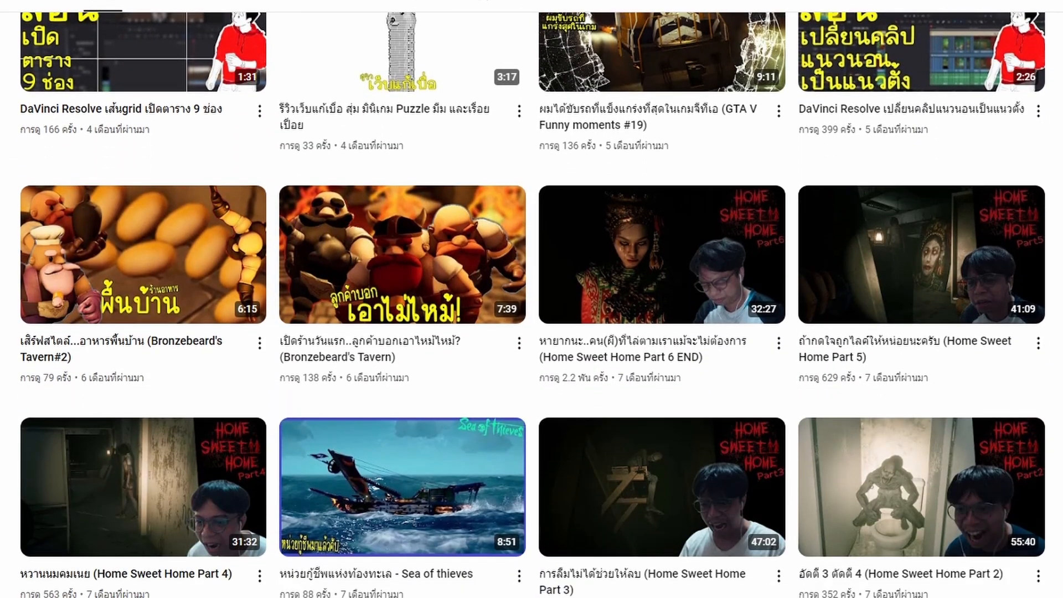
scroll(532, 332, down, 12)
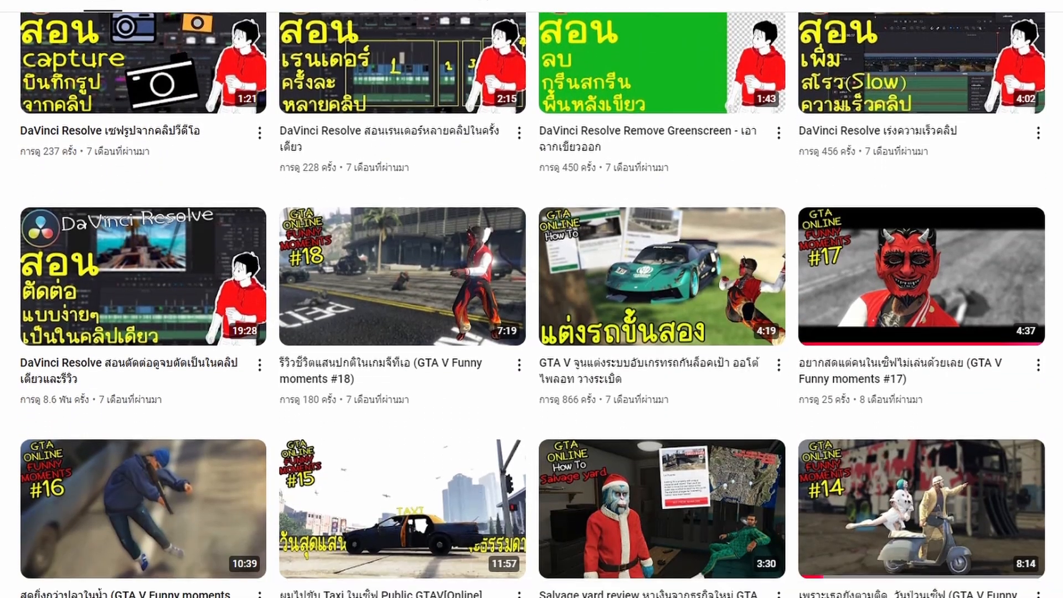